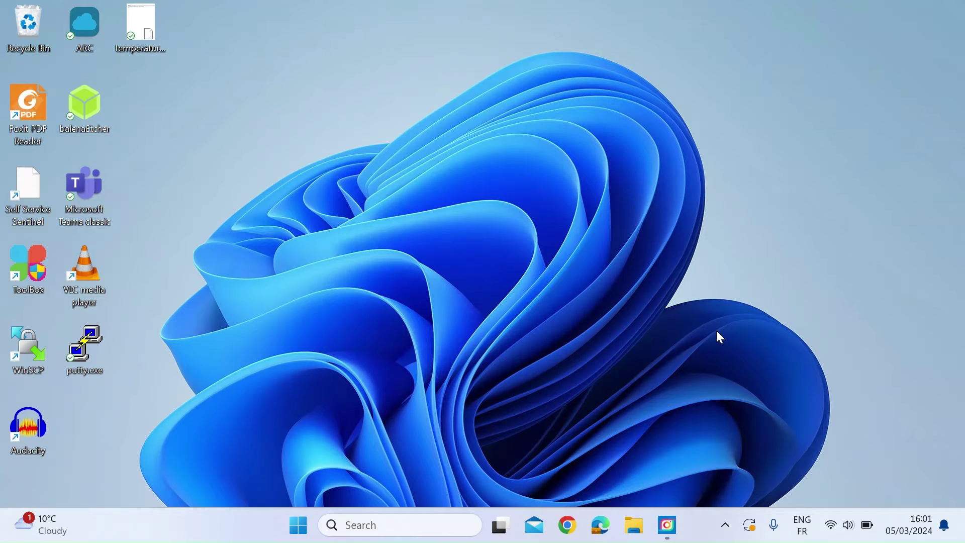
Step: Join the open ShellyPlus1PM-08B61F6ECE64 Wi-Fi network, then launch Google Chrome
{"action": "left_click", "coordinate": [828, 525]}
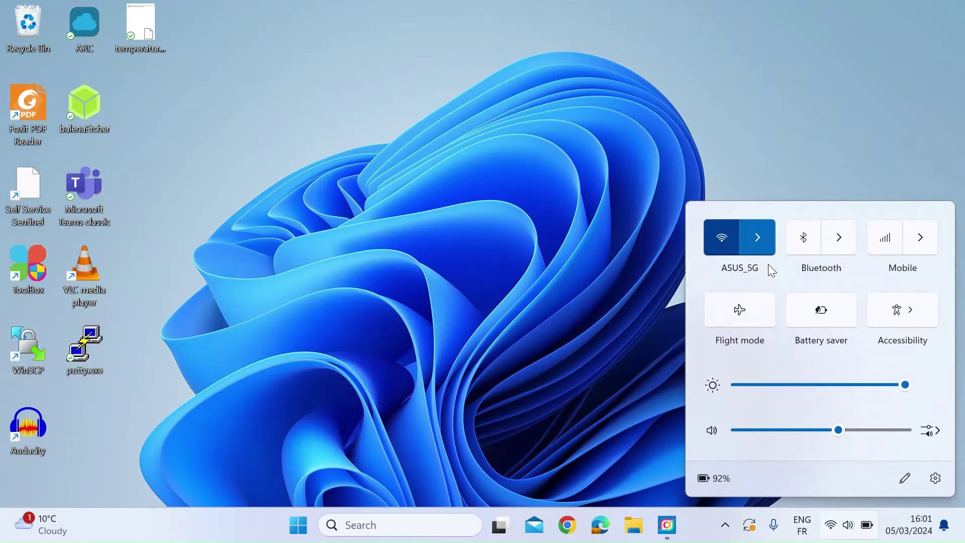
{"action": "left_click", "coordinate": [761, 239]}
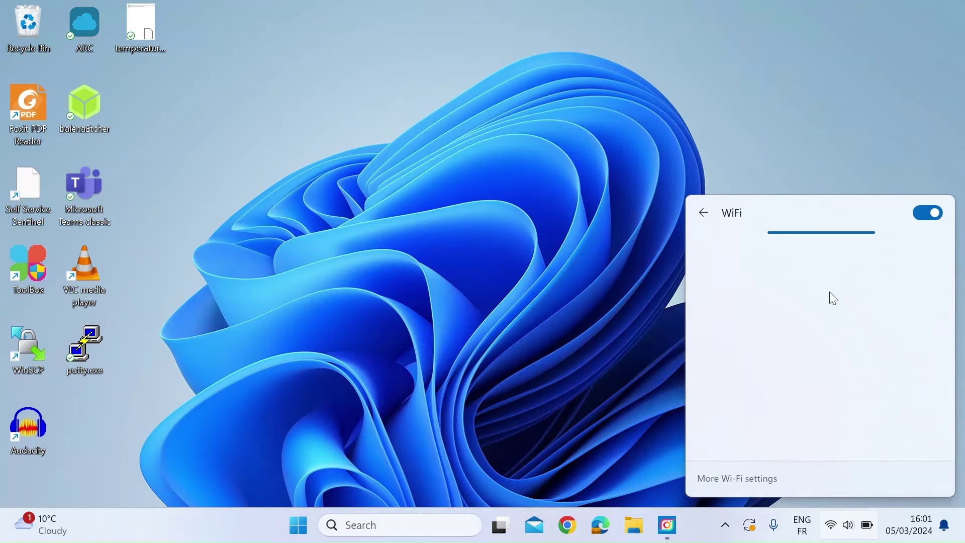
{"action": "scroll", "coordinate": [836, 349], "scroll_direction": "down", "scroll_amount": 3}
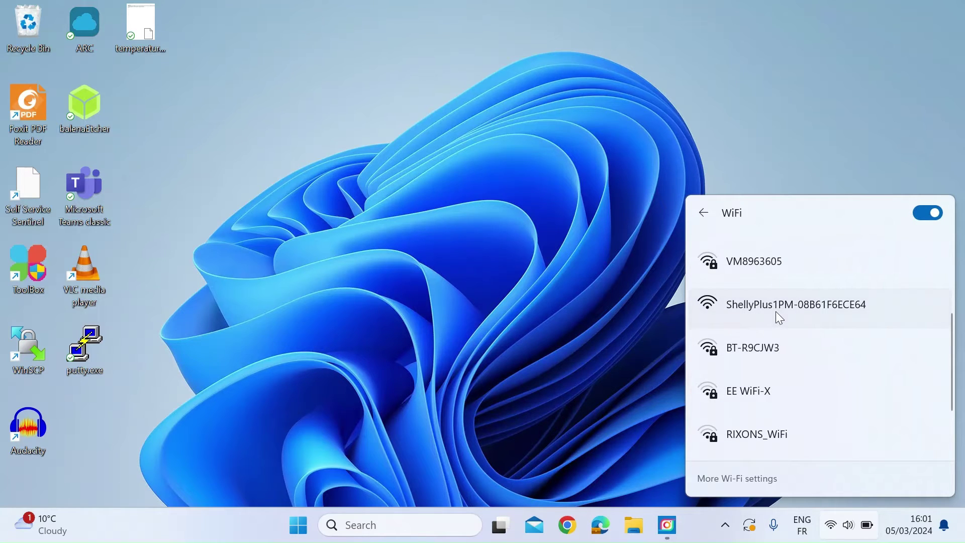
{"action": "left_click", "coordinate": [776, 312]}
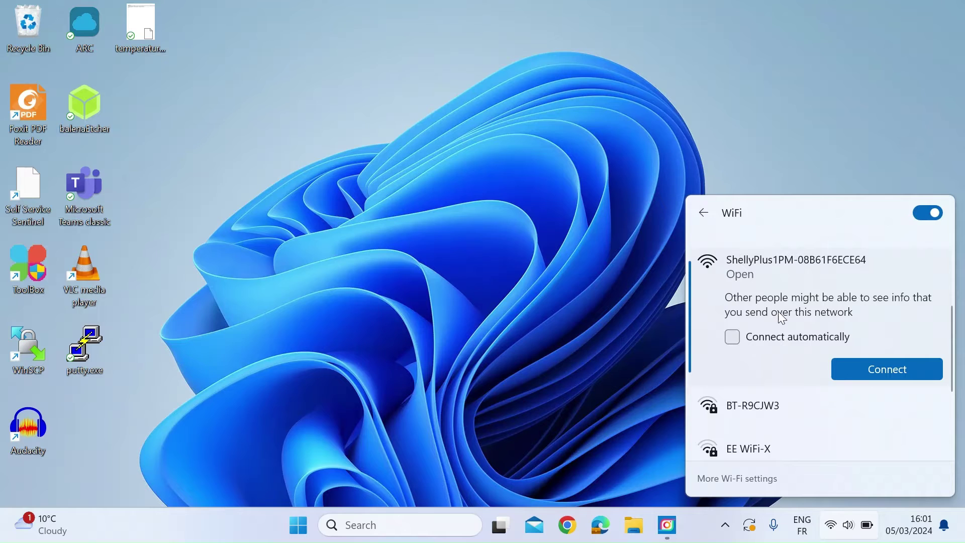
{"action": "left_click", "coordinate": [876, 377]}
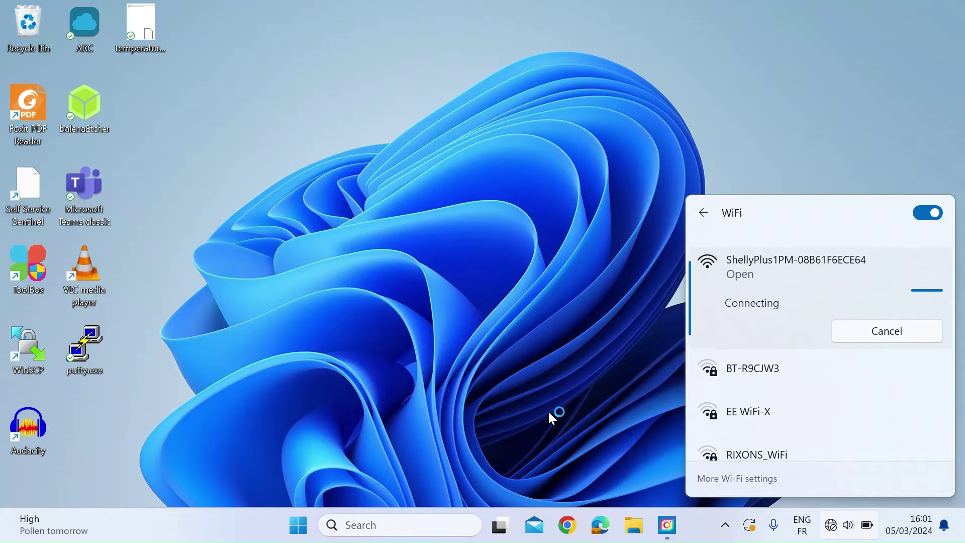
{"action": "left_click", "coordinate": [567, 526]}
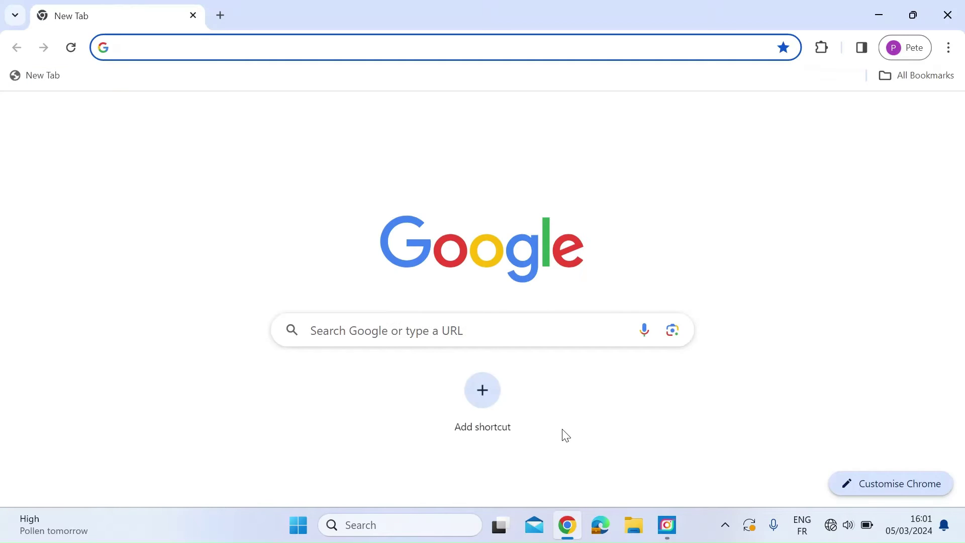
Step: Load the Shelly device page at 192.168.33.1, correcting a mistyped 192.168.1.1
{"action": "left_click", "coordinate": [207, 50]}
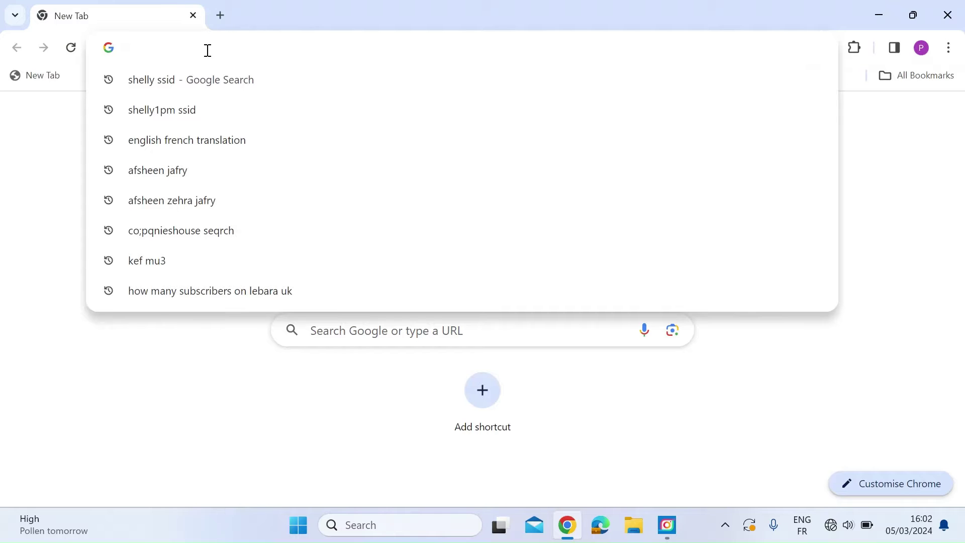
{"action": "type", "text": "192.168.1.1"}
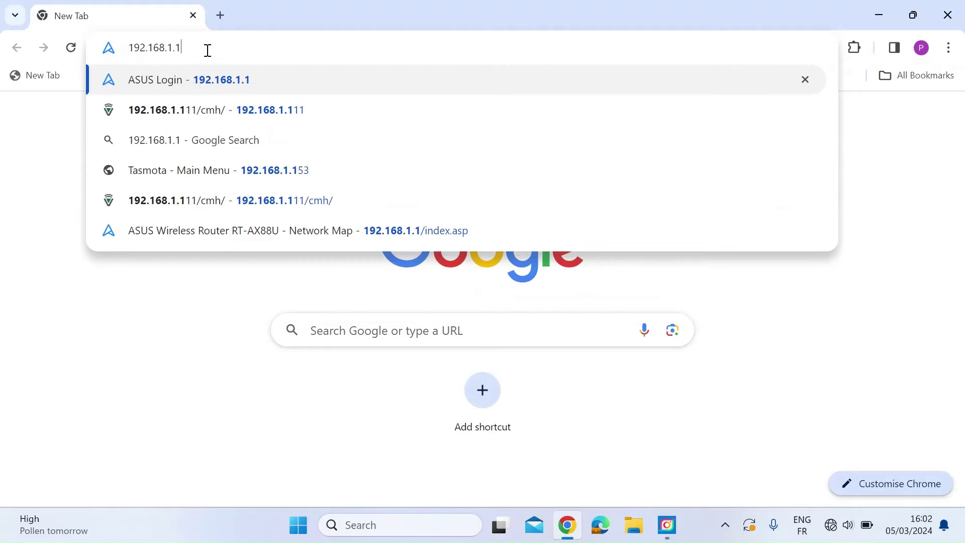
{"action": "key", "text": "BackSpace"}
{"action": "key", "text": "BackSpace"}
{"action": "key", "text": "BackSpace"}
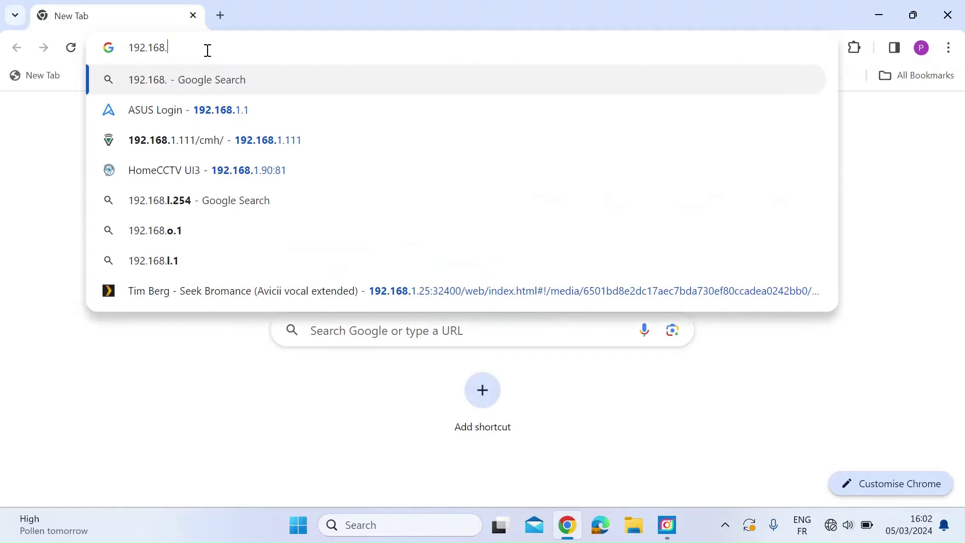
{"action": "type", "text": "33"}
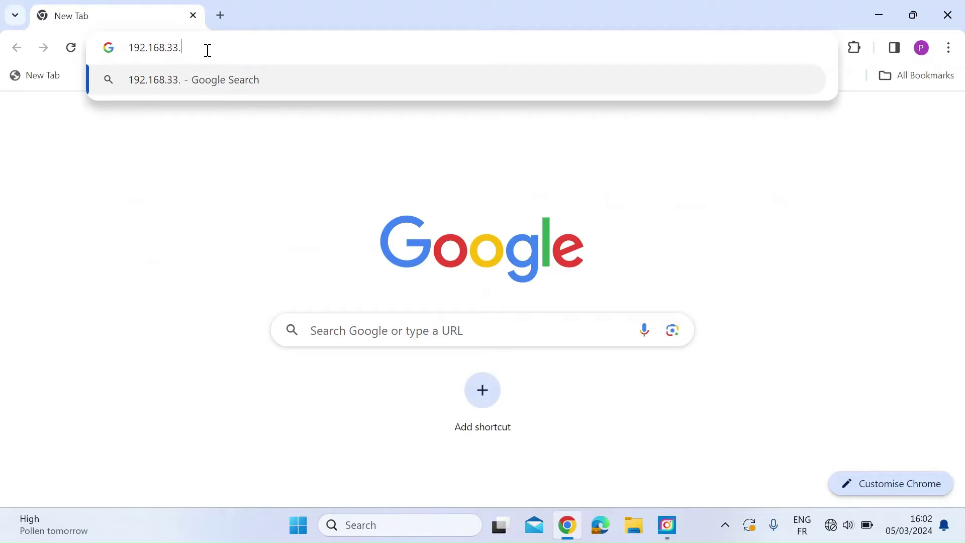
{"action": "type", "text": ".1"}
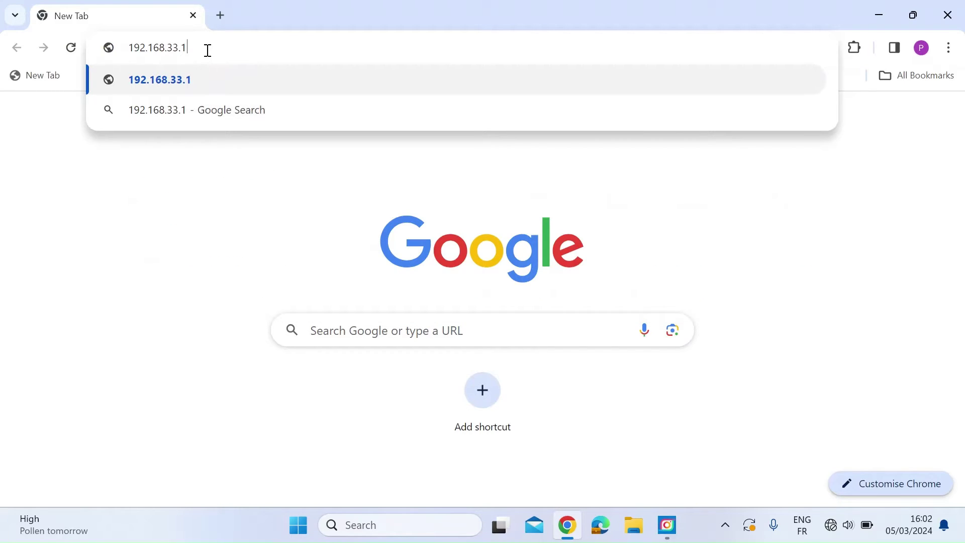
{"action": "key", "text": "Return"}
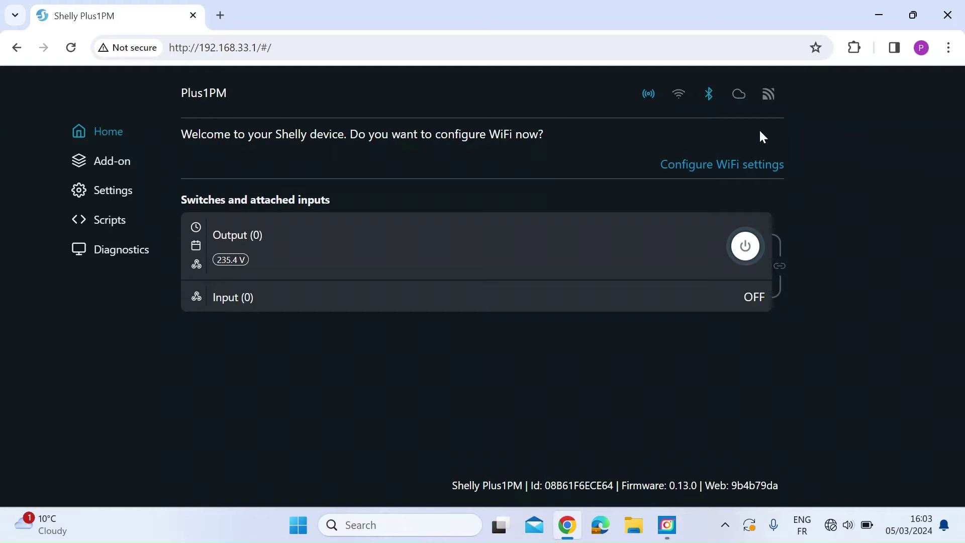
Step: Open the device's WiFi 1 configuration page, where ASUS2G is offered as the network
{"action": "left_click", "coordinate": [728, 168]}
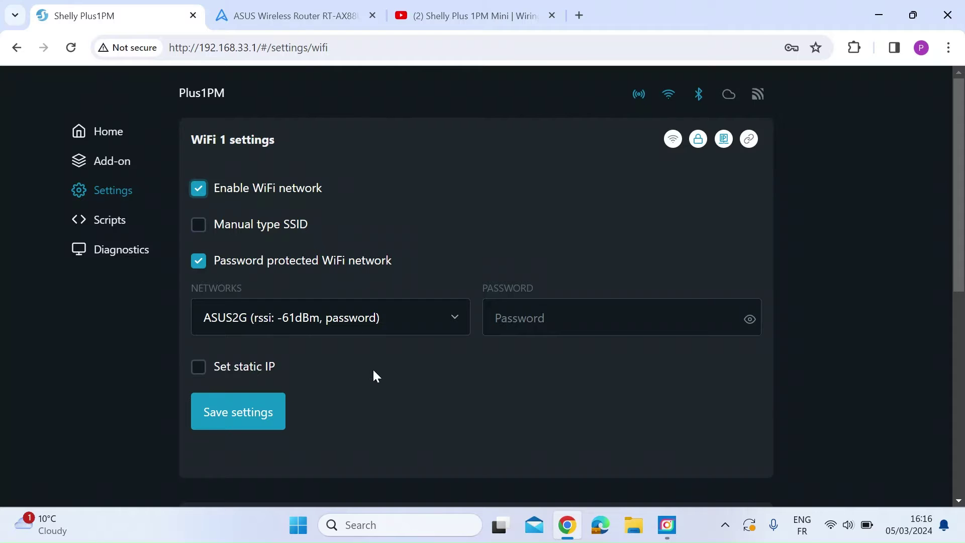
Step: Keep ASUS2G as the network to join and enter its Wi-Fi password
{"action": "left_click", "coordinate": [457, 320]}
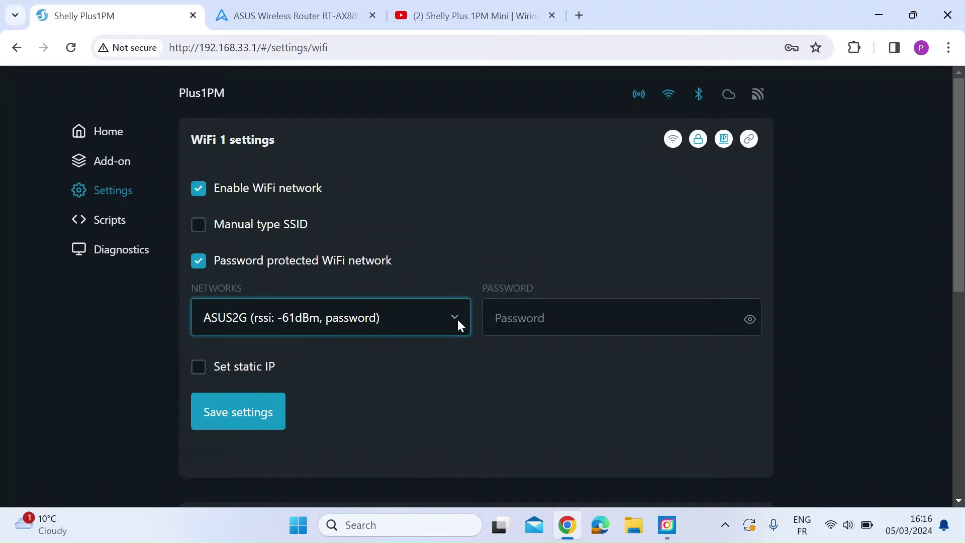
{"action": "left_click", "coordinate": [381, 342]}
{"action": "left_click", "coordinate": [523, 319]}
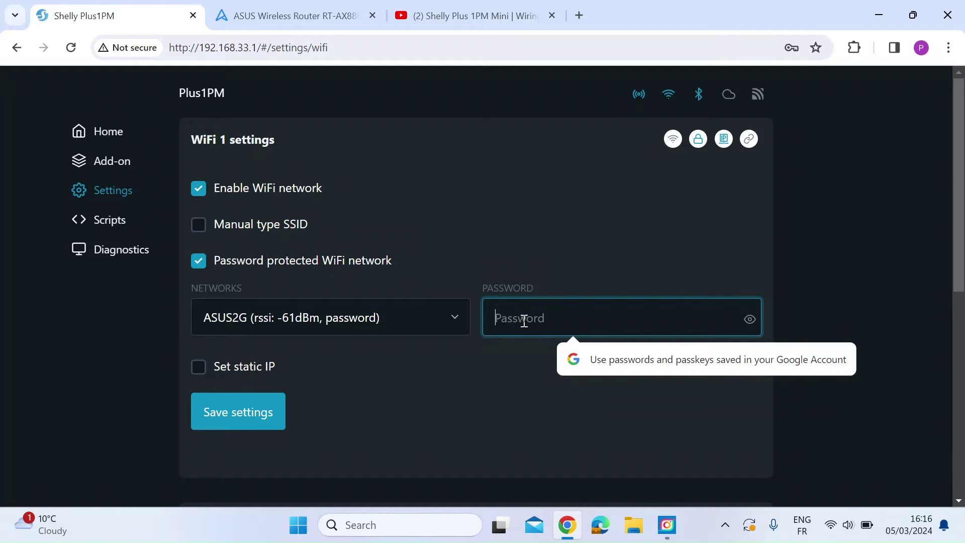
{"action": "type", "text": "•••"}
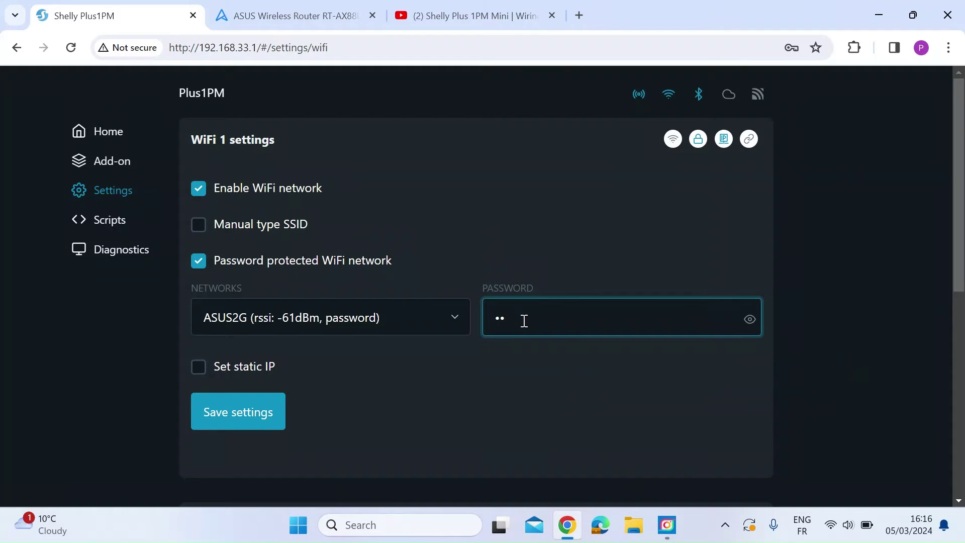
{"action": "type", "text": "•••••"}
Step: Save the WiFi 1 settings so the Shelly connects to ASUS2G at 192.168.1.192
{"action": "left_click", "coordinate": [253, 422]}
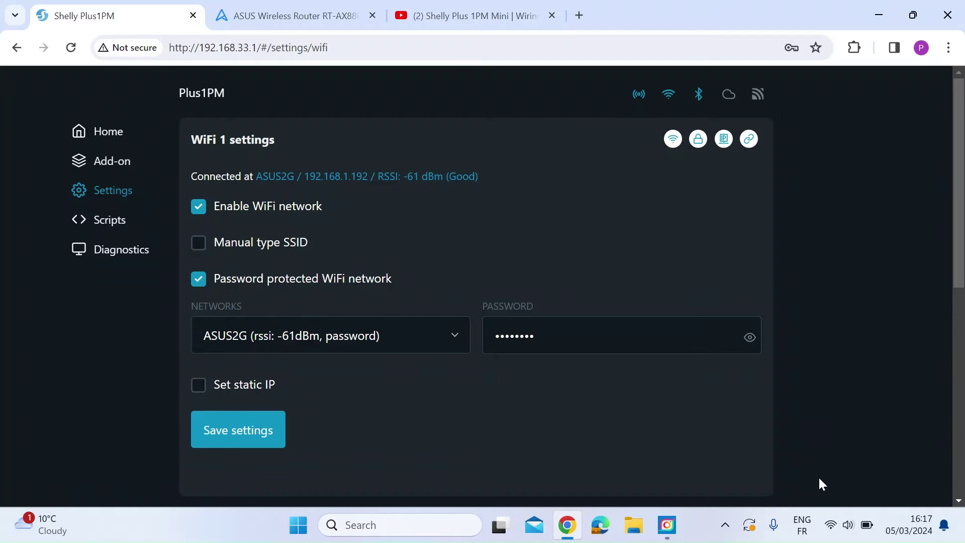
Step: Reconnect the laptop to the ASUS_5G home Wi-Fi network
{"action": "left_click", "coordinate": [830, 528]}
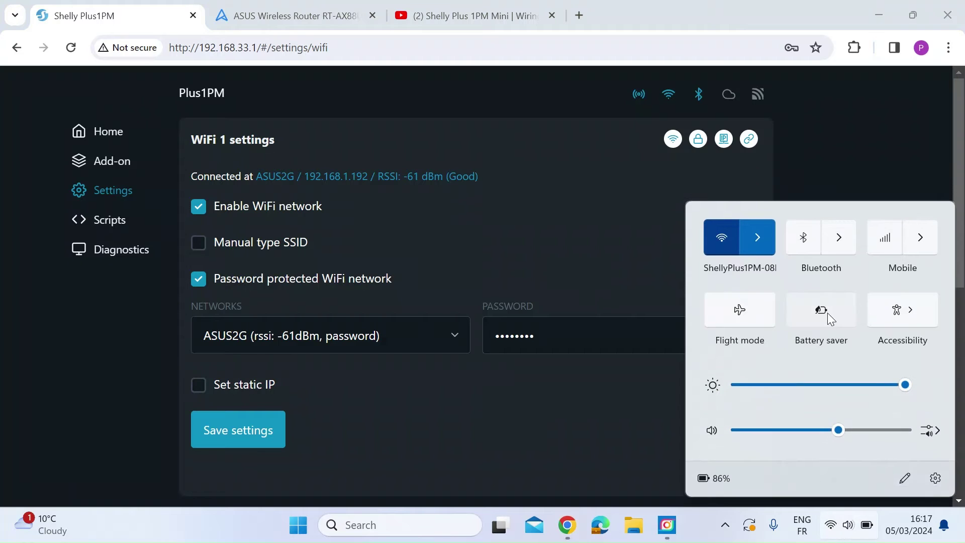
{"action": "left_click", "coordinate": [759, 240]}
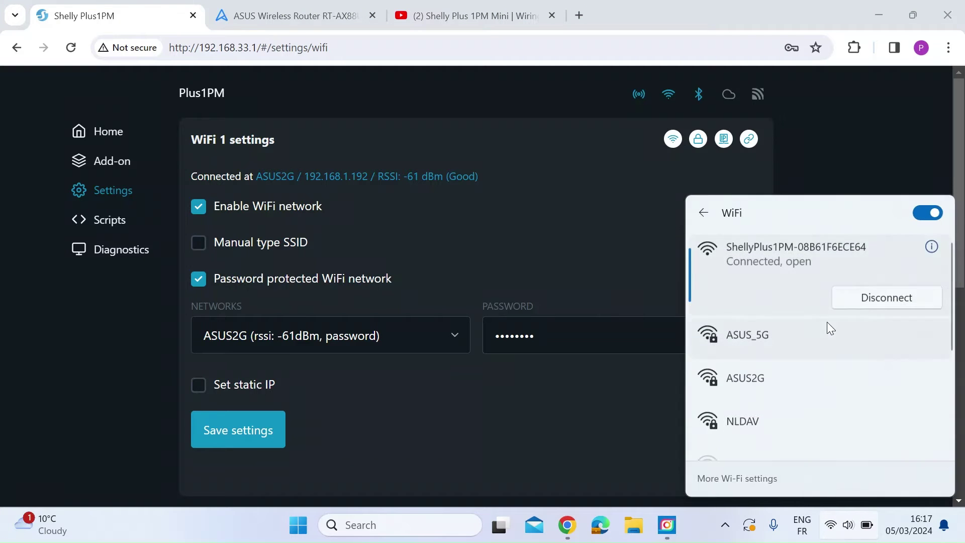
{"action": "left_click", "coordinate": [791, 339]}
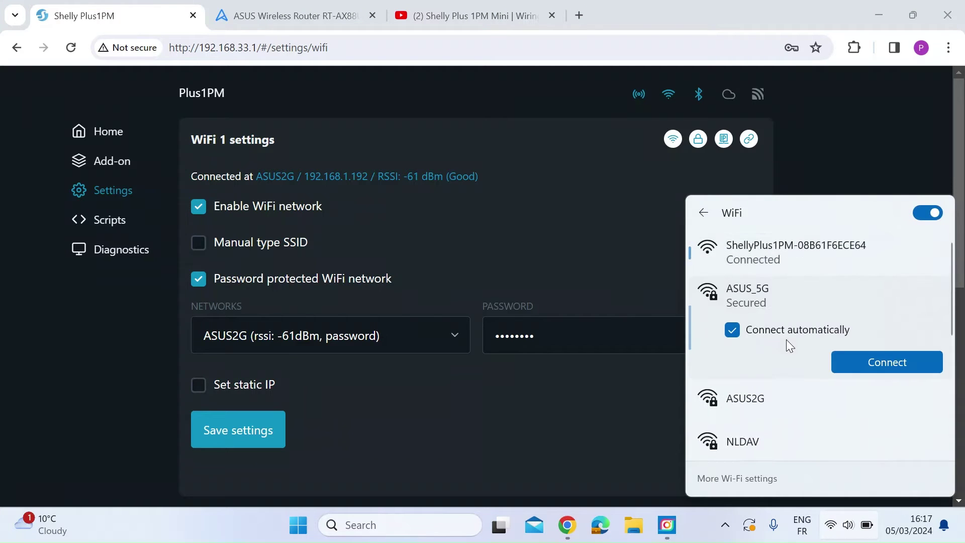
{"action": "left_click", "coordinate": [879, 366]}
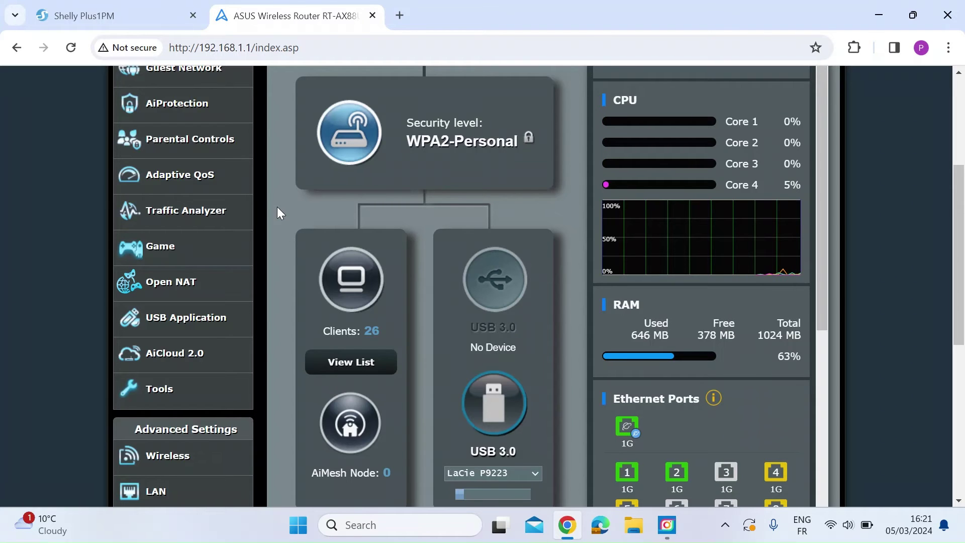
Step: Open the router's client list and find shellyplus1pm-08b61f6ece64 at 192.168.1.192
{"action": "scroll", "coordinate": [277, 207], "scroll_direction": "down", "scroll_amount": 1}
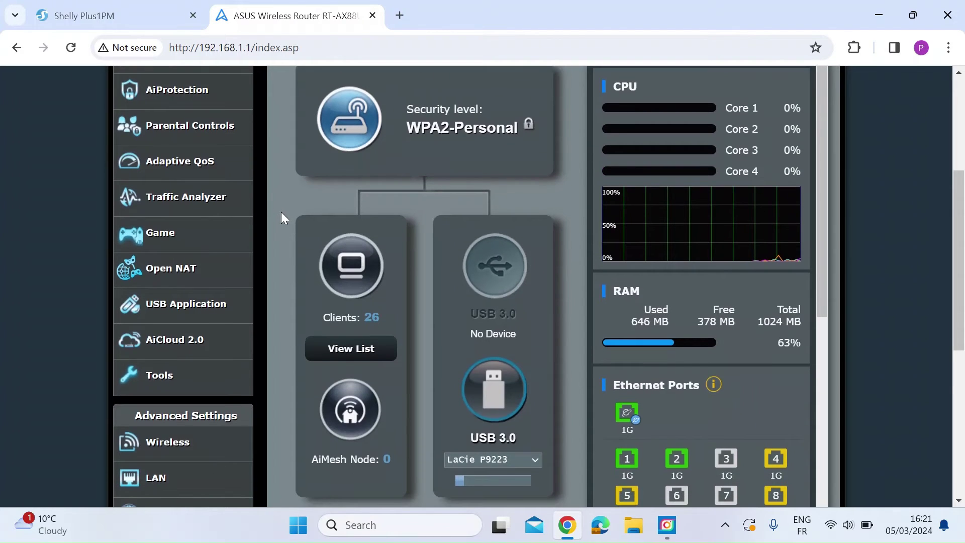
{"action": "left_click", "coordinate": [352, 348]}
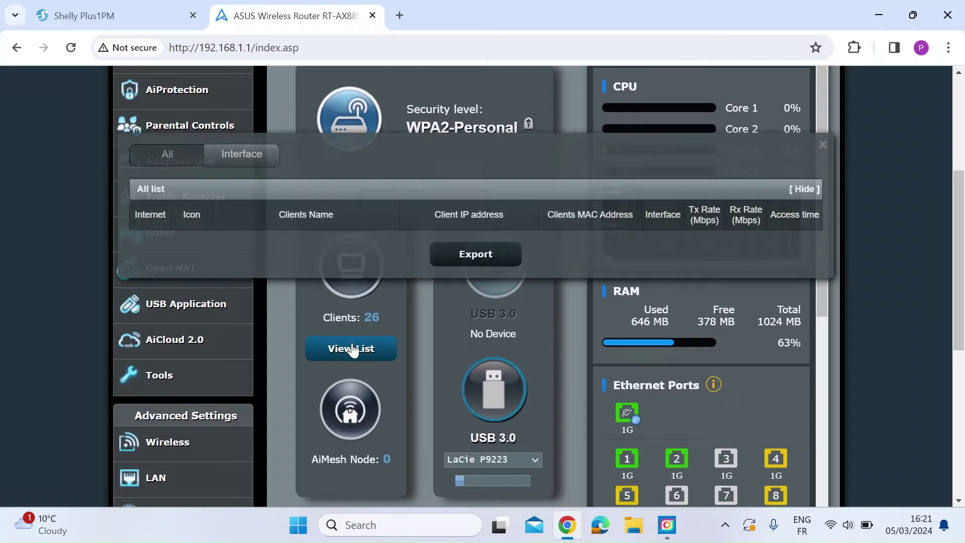
{"action": "scroll", "coordinate": [352, 349], "scroll_direction": "down", "scroll_amount": 1}
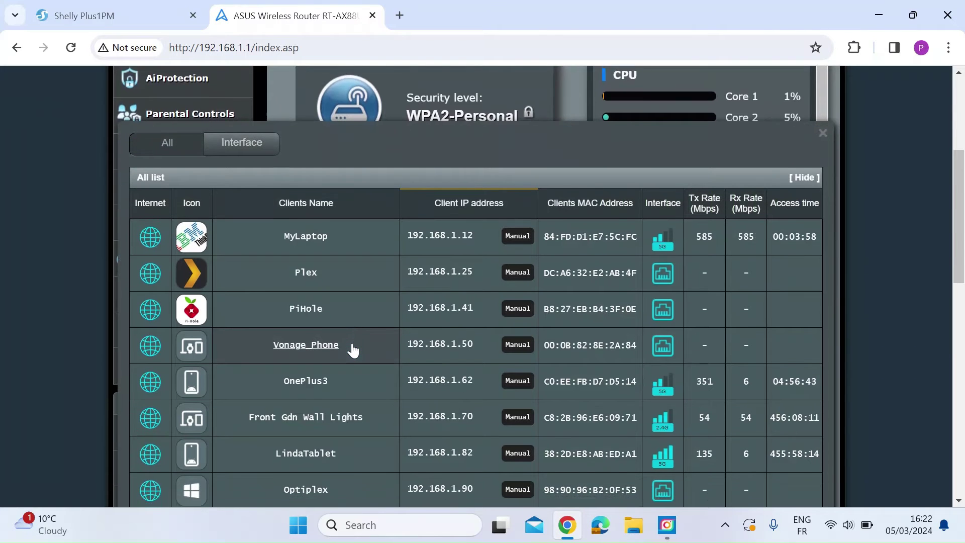
{"action": "scroll", "coordinate": [353, 349], "scroll_direction": "down", "scroll_amount": 6}
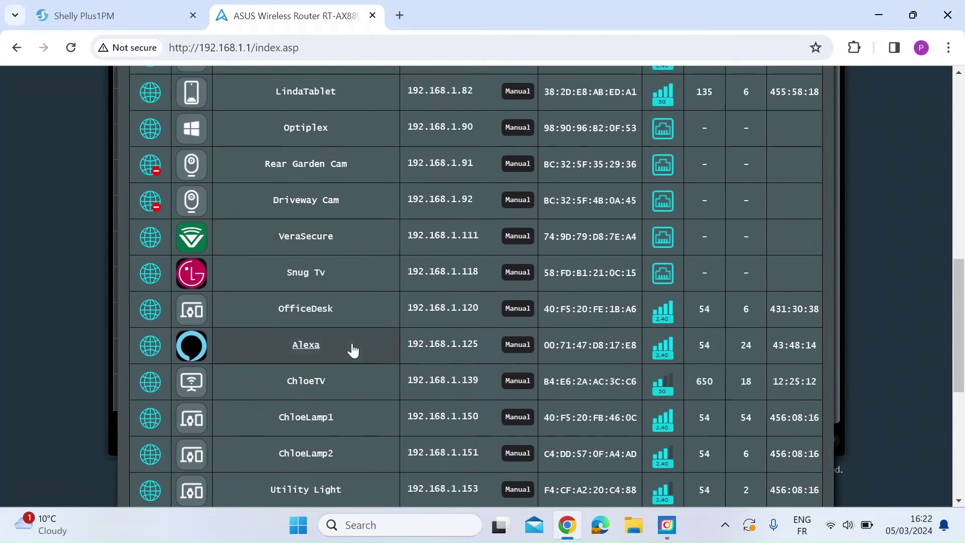
{"action": "scroll", "coordinate": [353, 349], "scroll_direction": "down", "scroll_amount": 5}
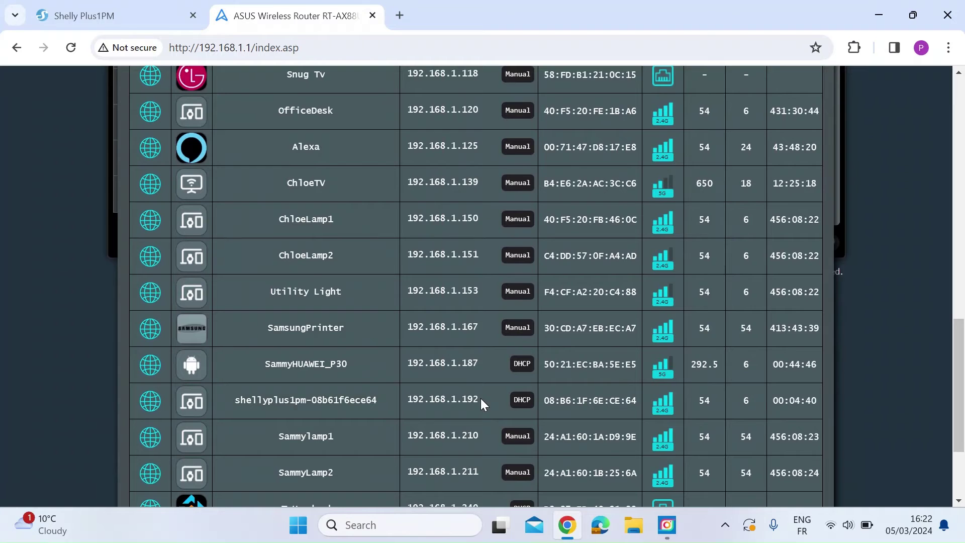
Step: Close the client list and go to the LAN DHCP Server page
{"action": "scroll", "coordinate": [481, 398], "scroll_direction": "up", "scroll_amount": 8}
{"action": "scroll", "coordinate": [481, 398], "scroll_direction": "up", "scroll_amount": 2}
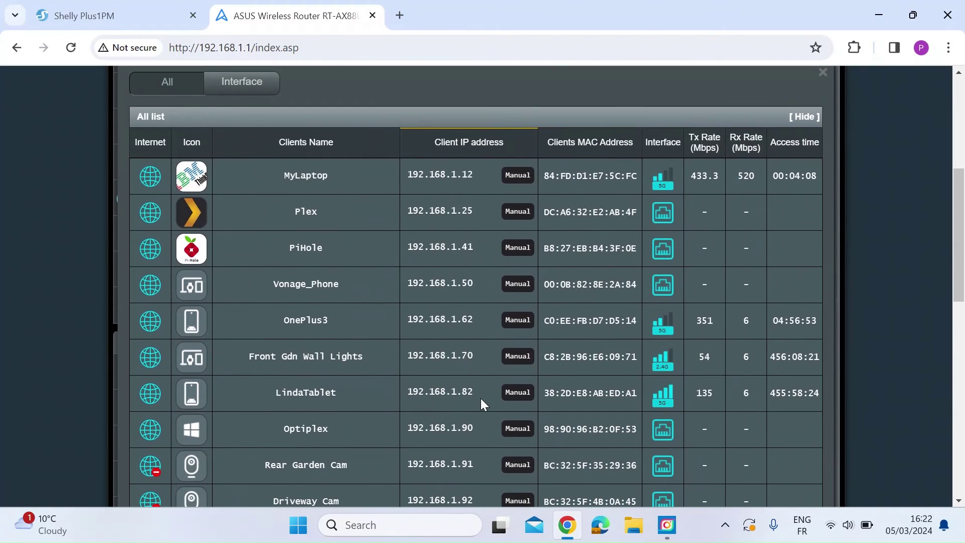
{"action": "left_click", "coordinate": [825, 83]}
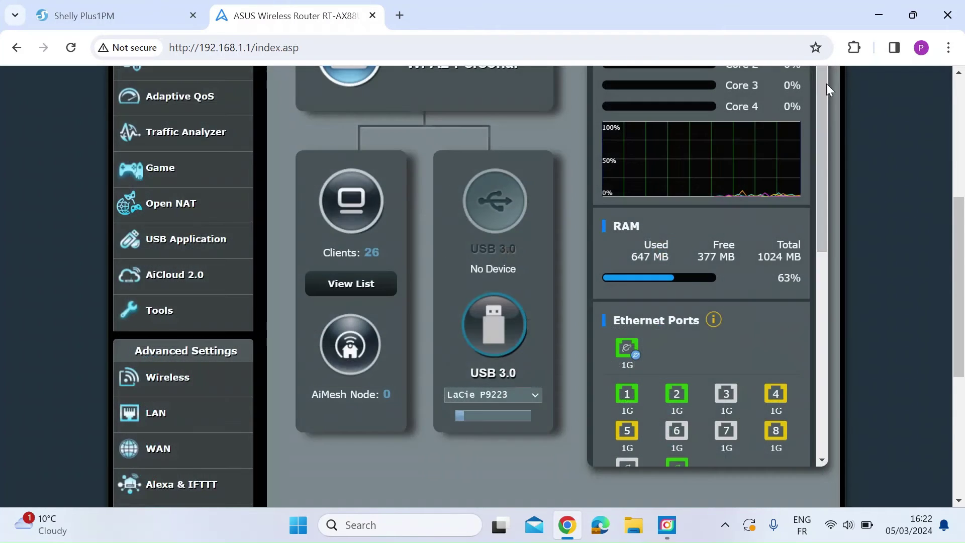
{"action": "scroll", "coordinate": [241, 441], "scroll_direction": "down", "scroll_amount": 3}
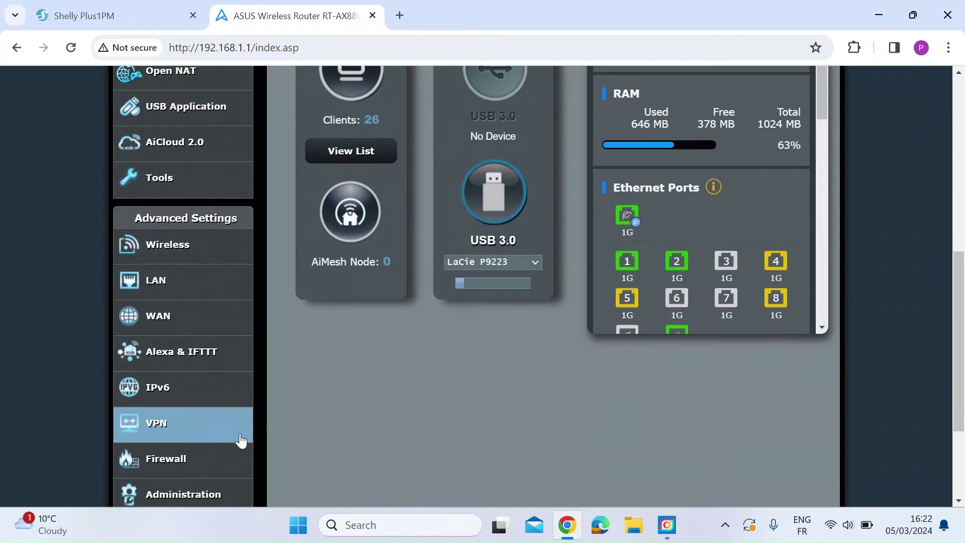
{"action": "left_click", "coordinate": [169, 284]}
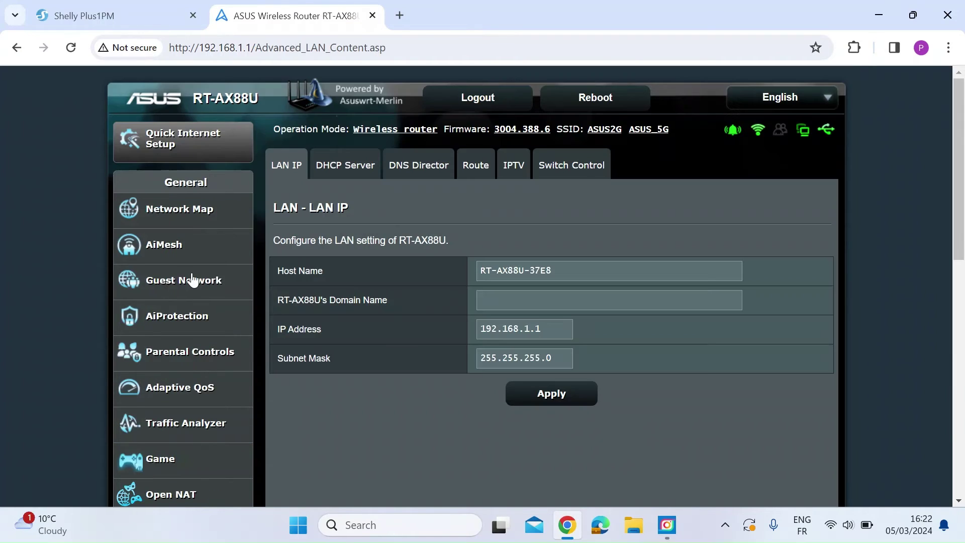
{"action": "left_click", "coordinate": [338, 170]}
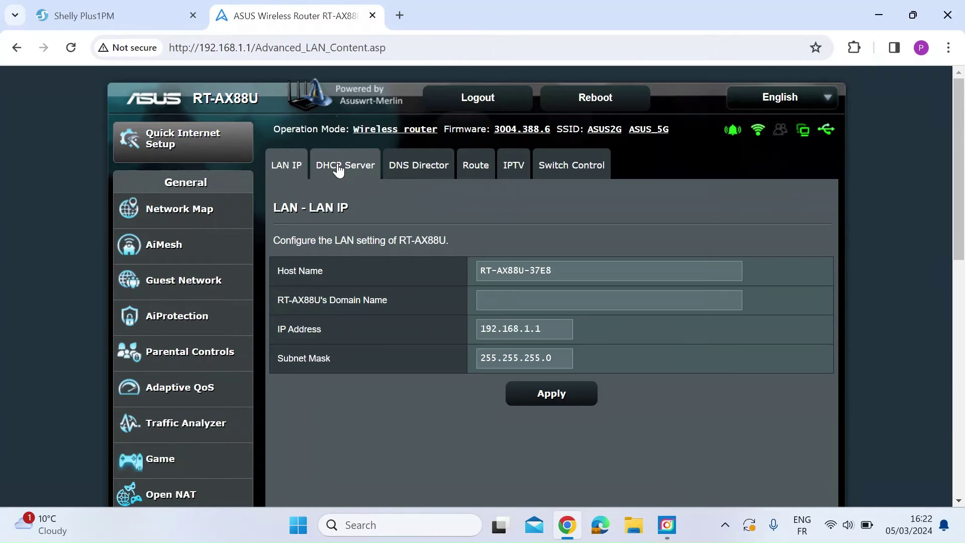
Step: Manually assign 192.168.1.248 to shellyplus1pm and apply the reservation
{"action": "scroll", "coordinate": [370, 394], "scroll_direction": "down", "scroll_amount": 10}
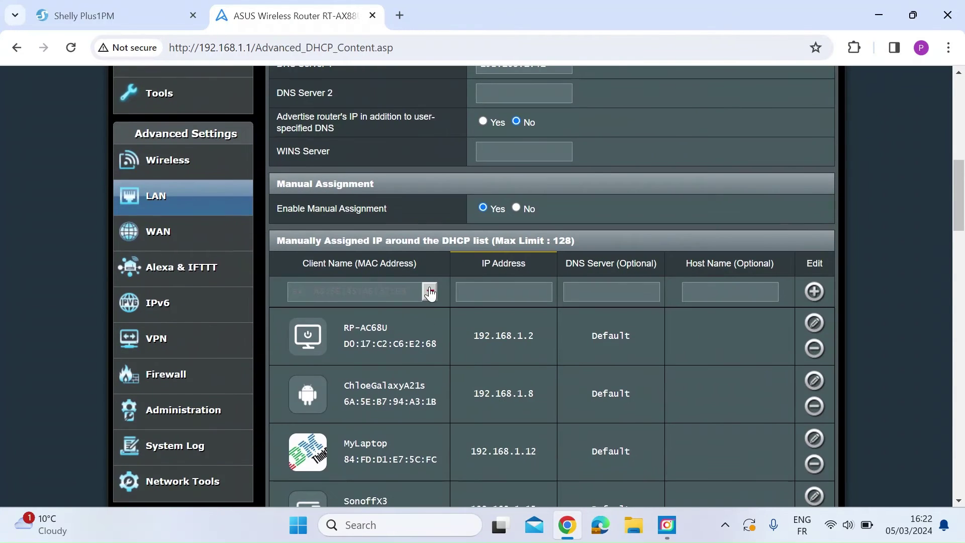
{"action": "left_click", "coordinate": [429, 292]}
{"action": "scroll", "coordinate": [415, 378], "scroll_direction": "down", "scroll_amount": 6}
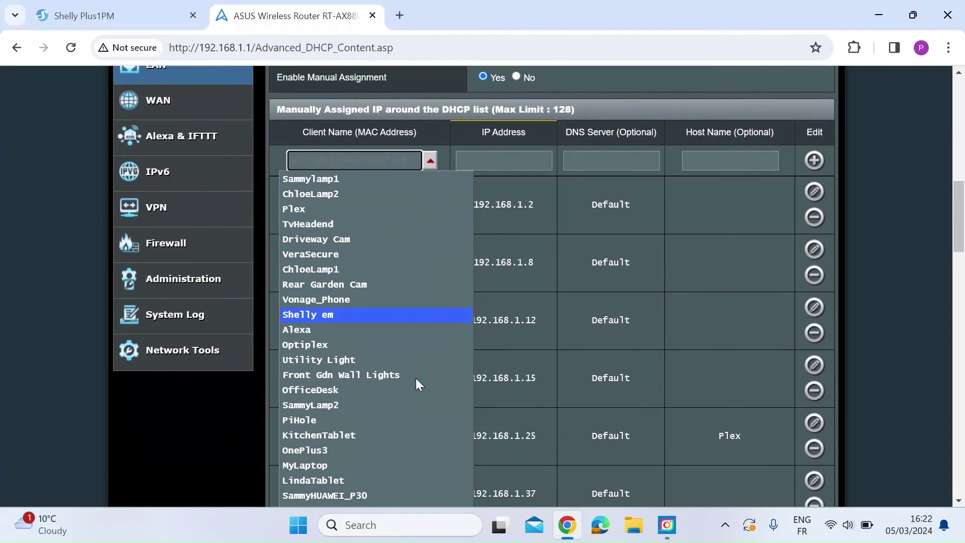
{"action": "left_click", "coordinate": [409, 387]}
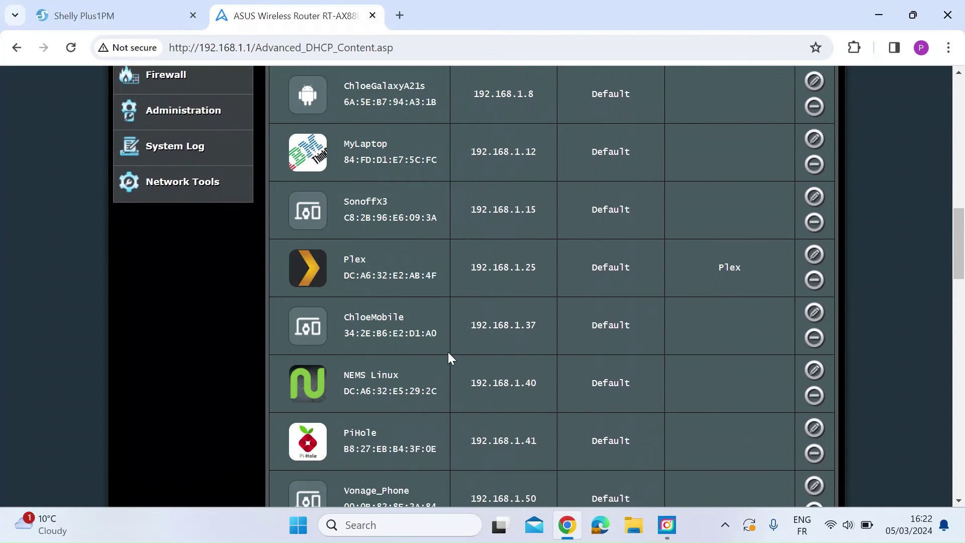
{"action": "scroll", "coordinate": [503, 301], "scroll_direction": "up", "scroll_amount": 5}
{"action": "left_click", "coordinate": [530, 281]}
{"action": "key", "text": "BackSpace"}
{"action": "key", "text": "BackSpace"}
{"action": "key", "text": "BackSpace"}
{"action": "type", "text": "248"}
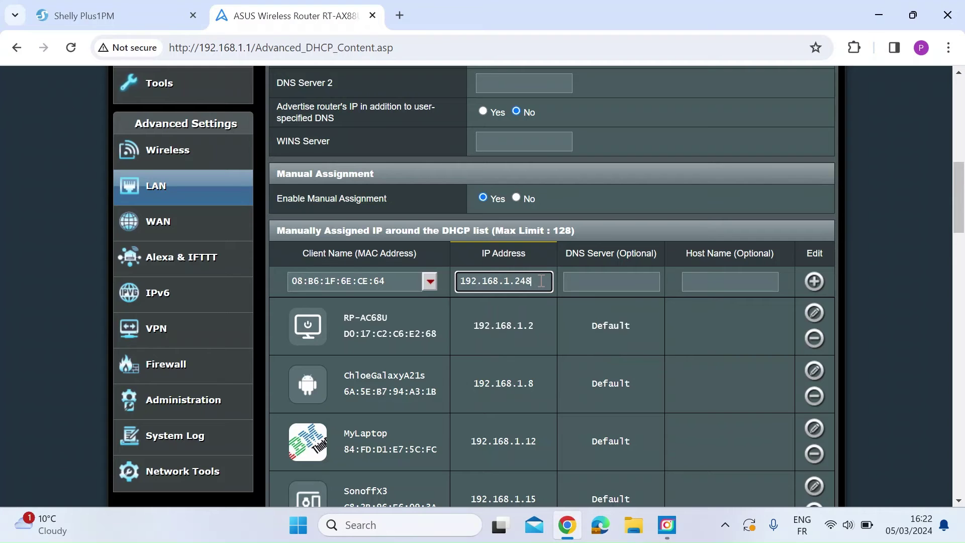
{"action": "left_click", "coordinate": [581, 280]}
{"action": "scroll", "coordinate": [562, 337], "scroll_direction": "down", "scroll_amount": 5}
{"action": "scroll", "coordinate": [562, 338], "scroll_direction": "down", "scroll_amount": 18}
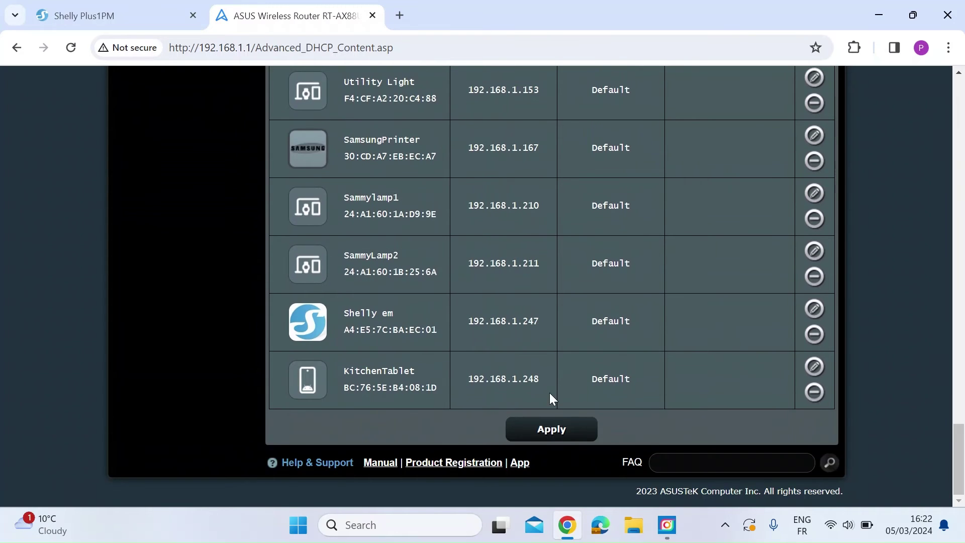
{"action": "left_click", "coordinate": [551, 429]}
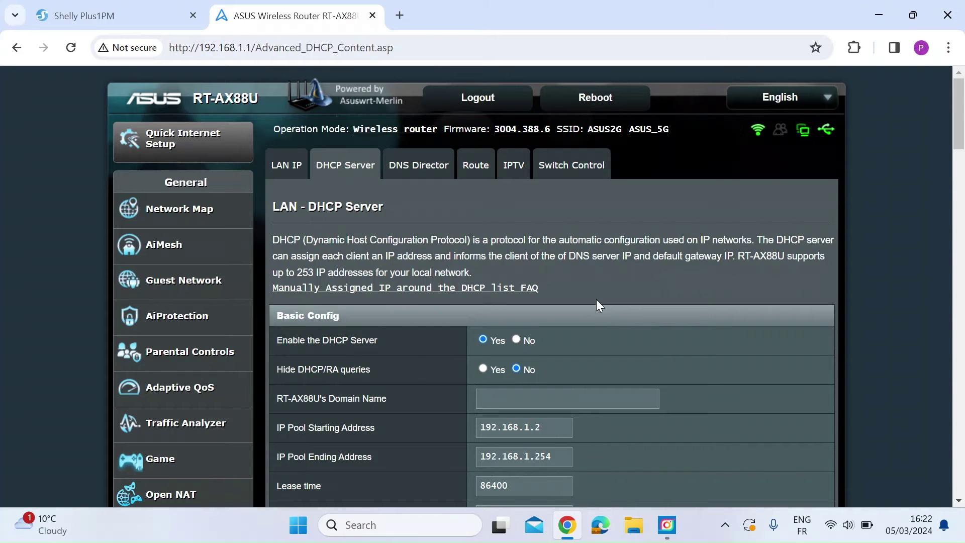
Step: Scroll down the router's DHCP Server settings page
{"action": "scroll", "coordinate": [597, 302], "scroll_direction": "down", "scroll_amount": 1}
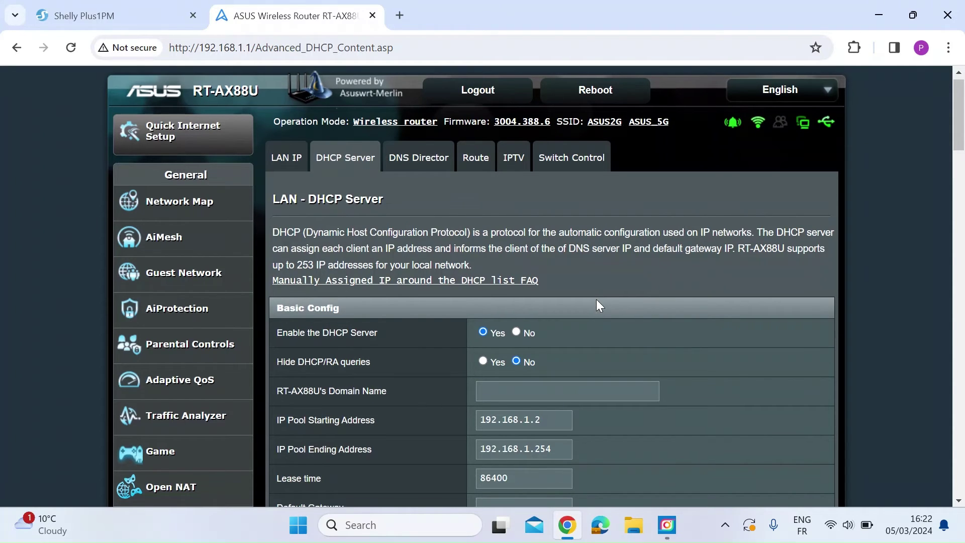
{"action": "scroll", "coordinate": [596, 300], "scroll_direction": "down", "scroll_amount": 1}
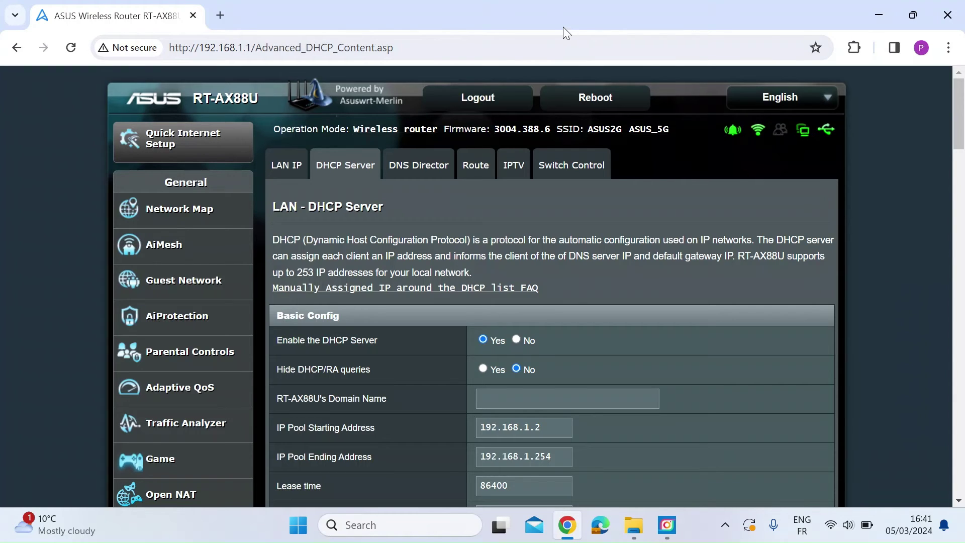
Step: Open a new tab and load the Shelly at its reserved address 192.168.1.248
{"action": "left_click", "coordinate": [220, 16]}
{"action": "left_click", "coordinate": [315, 58]}
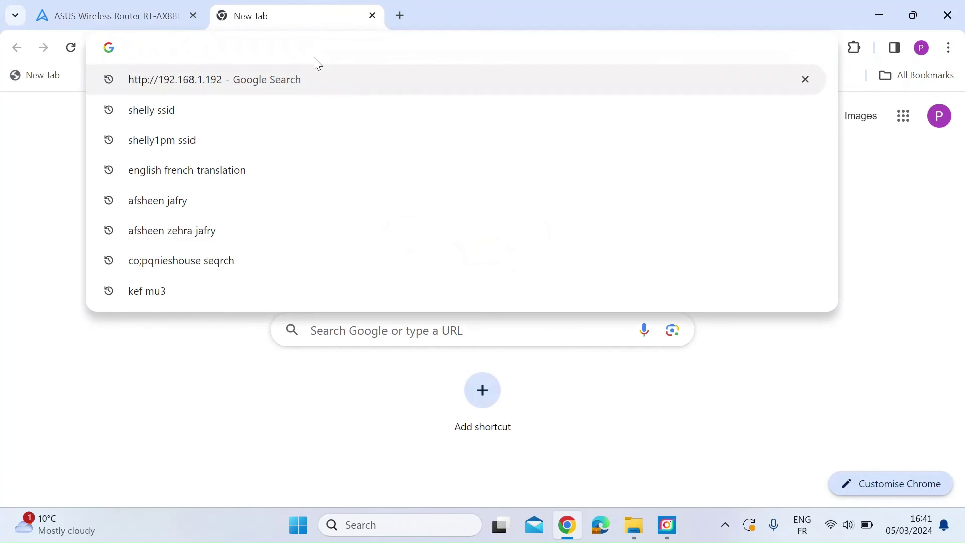
{"action": "type", "text": "192.1"}
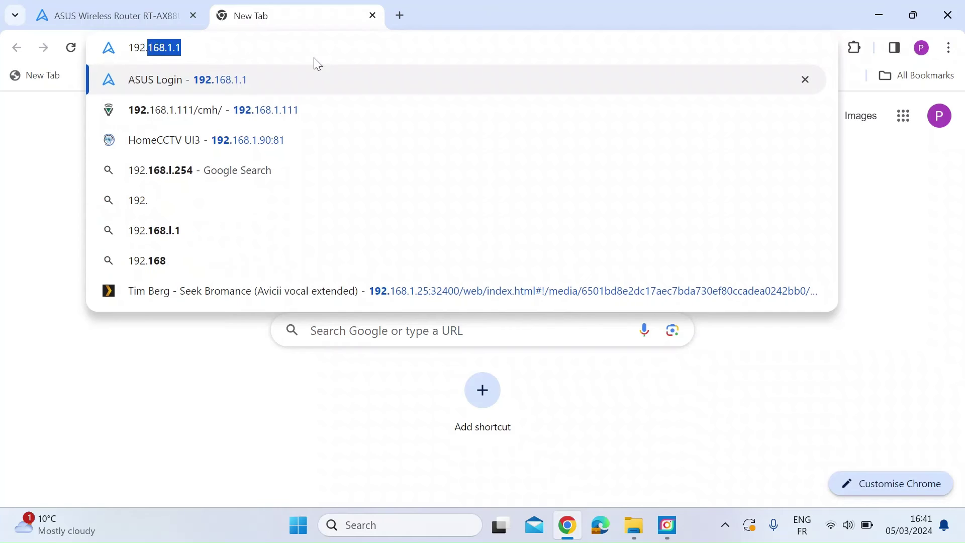
{"action": "type", "text": "6"}
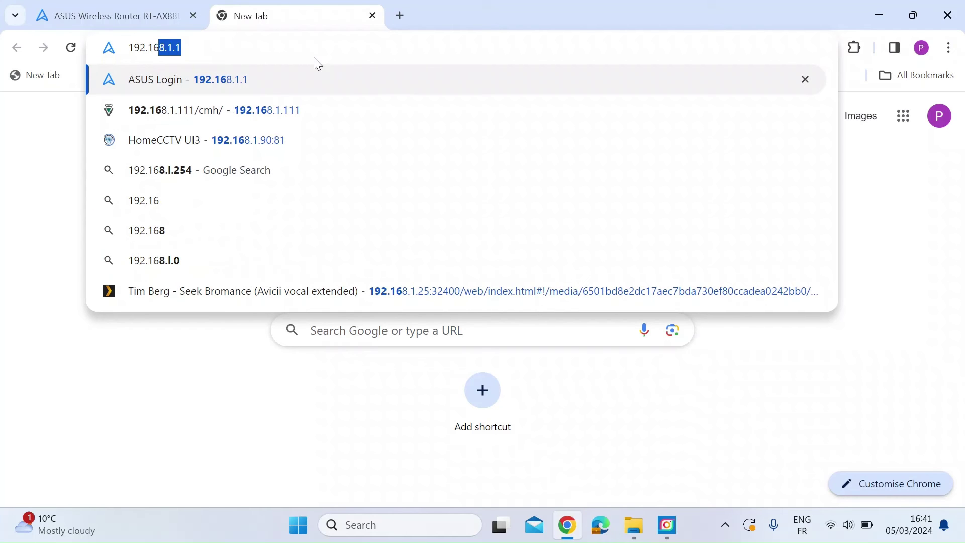
{"action": "type", "text": "8."}
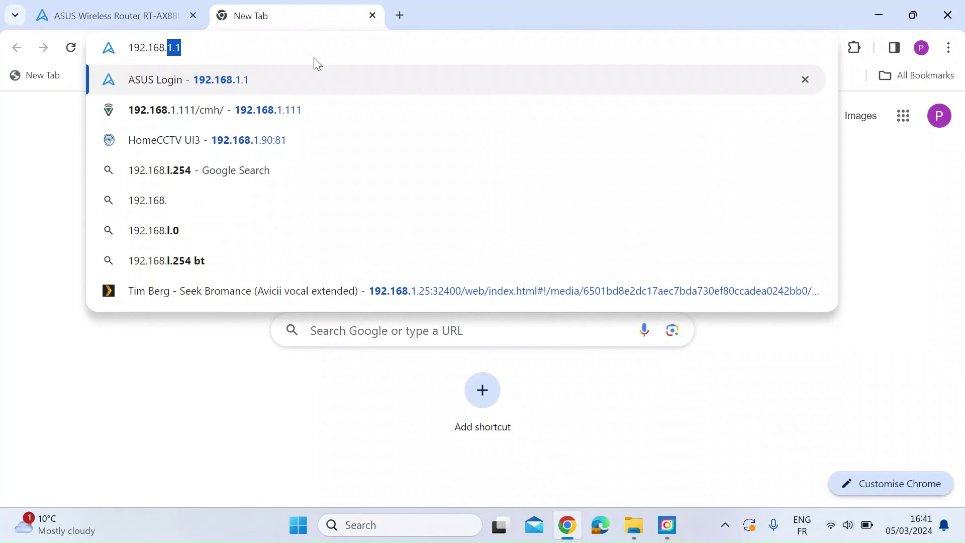
{"action": "type", "text": "1.248"}
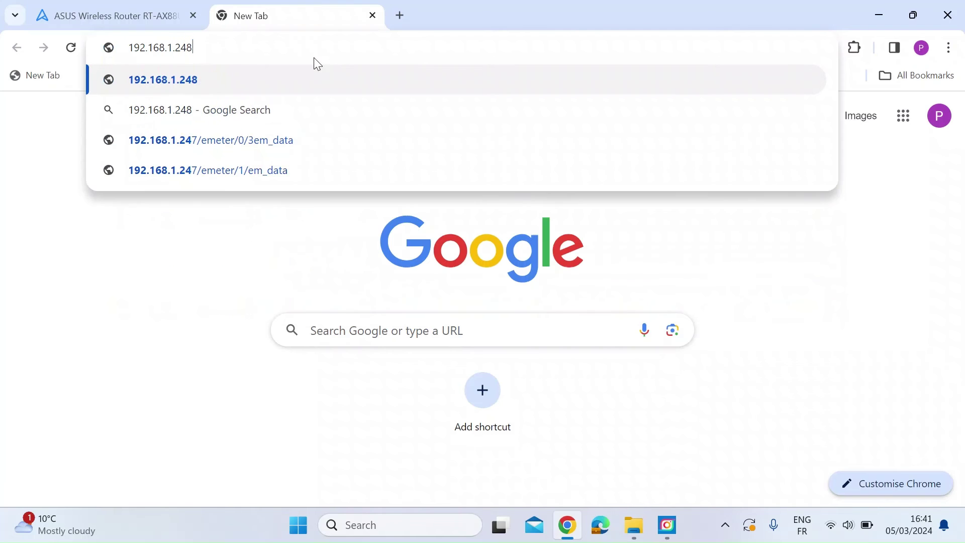
{"action": "key", "text": "Return"}
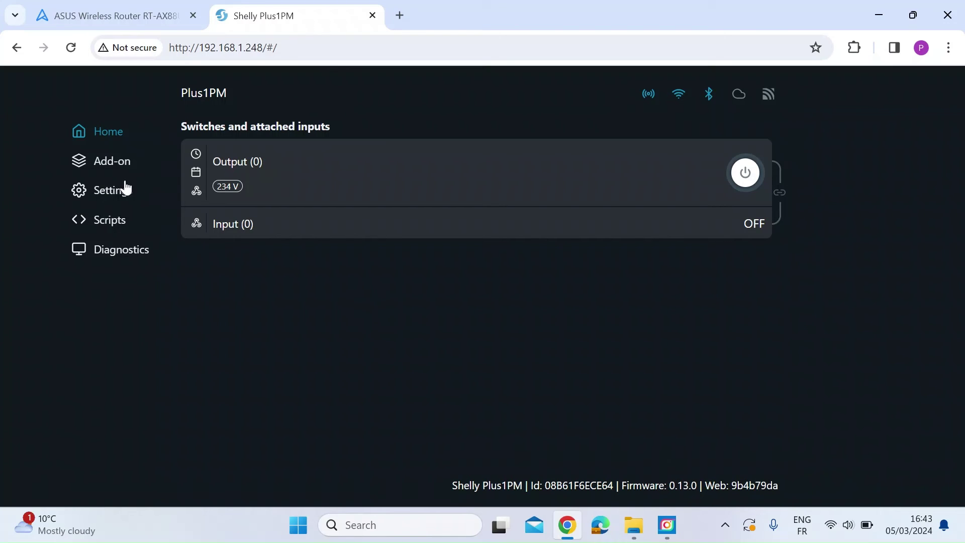
Step: Install the stable 1.2.2 firmware from the device's Firmware settings, replacing version 0.13.0
{"action": "left_click", "coordinate": [112, 197]}
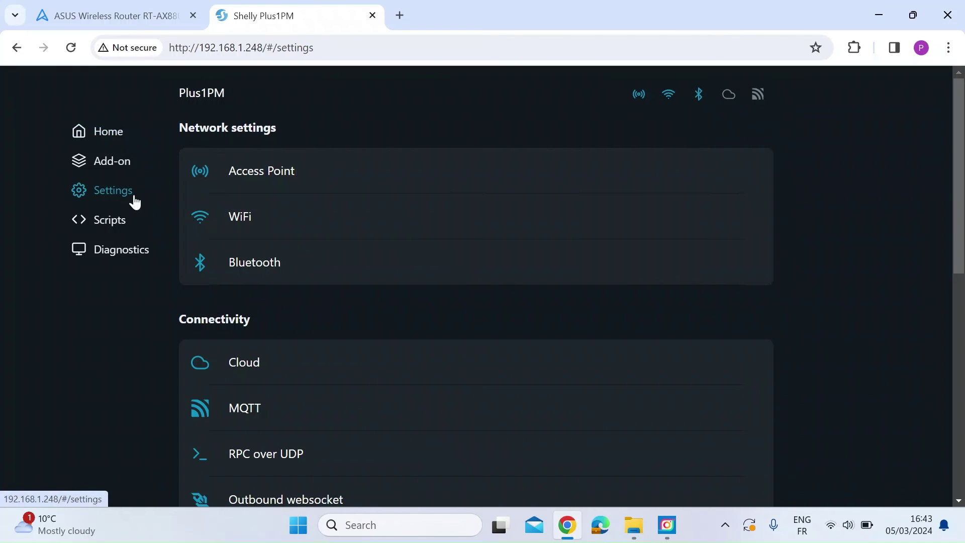
{"action": "scroll", "coordinate": [394, 416], "scroll_direction": "down", "scroll_amount": 3}
{"action": "scroll", "coordinate": [395, 417], "scroll_direction": "down", "scroll_amount": 6}
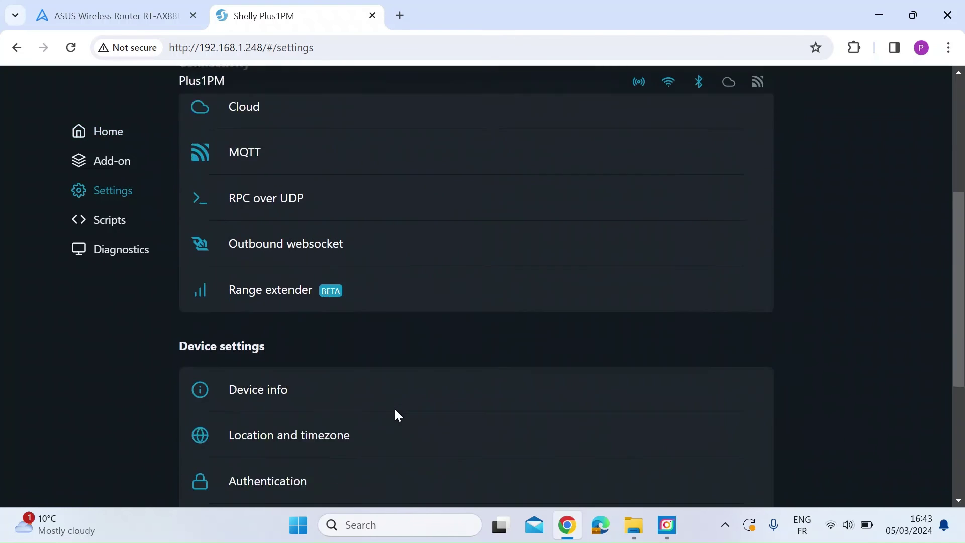
{"action": "scroll", "coordinate": [395, 416], "scroll_direction": "down", "scroll_amount": 1}
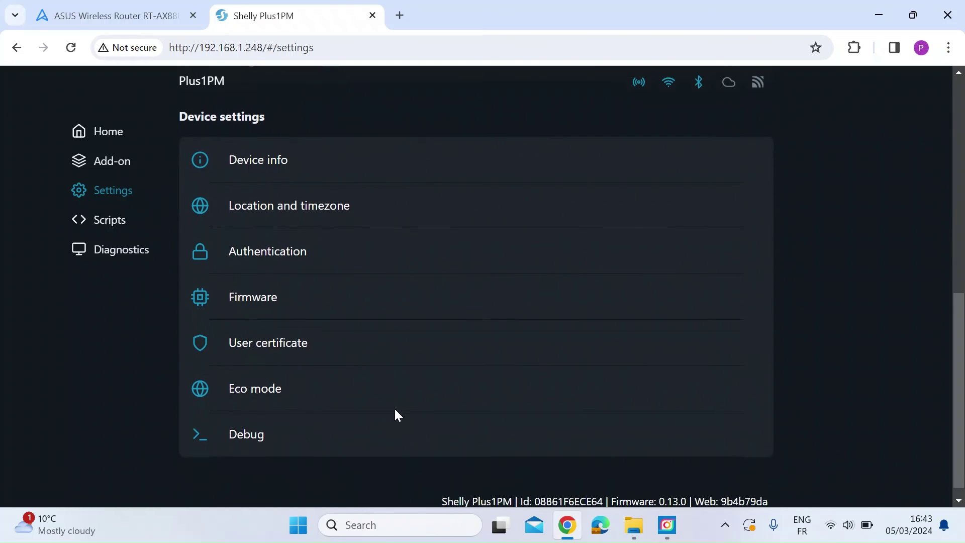
{"action": "left_click", "coordinate": [255, 296]}
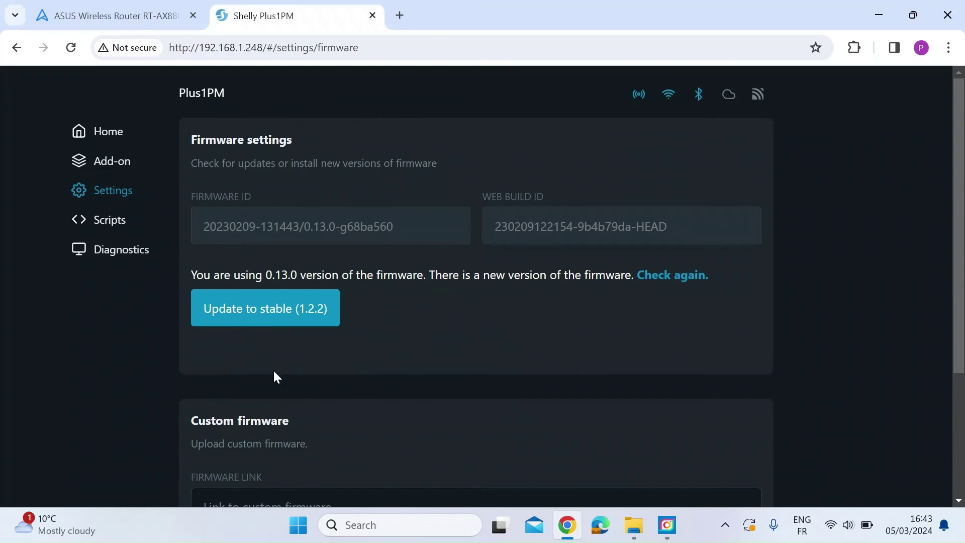
{"action": "left_click", "coordinate": [266, 312]}
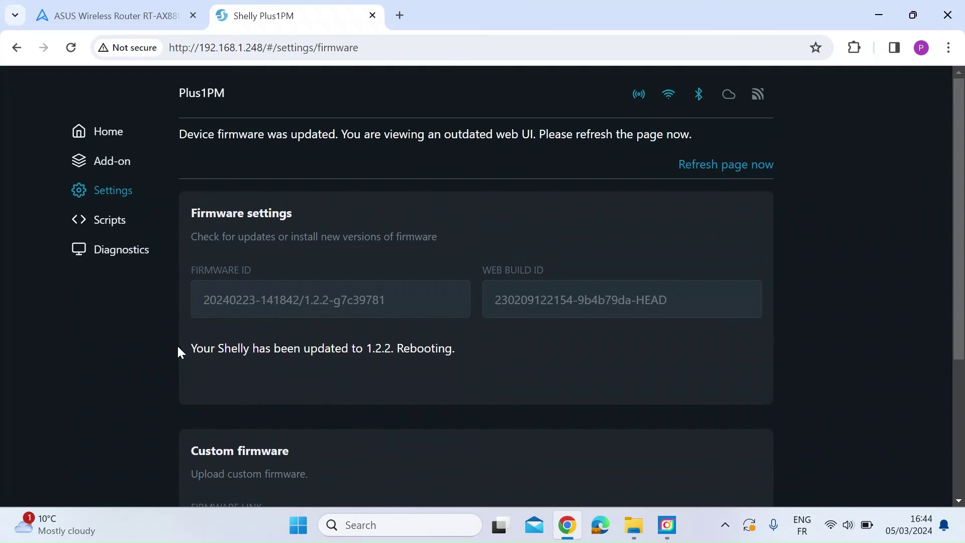
Step: Check the update confirmation message, then go back to the Home dashboard showing Firmware 1.2.2
{"action": "left_click_drag", "start_coordinate": [188, 346], "coordinate": [490, 351]}
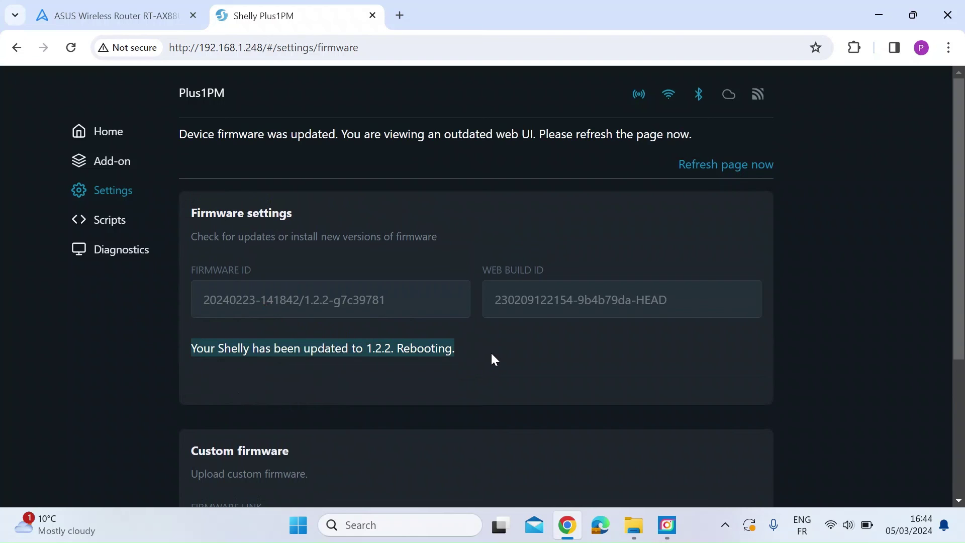
{"action": "left_click", "coordinate": [362, 393]}
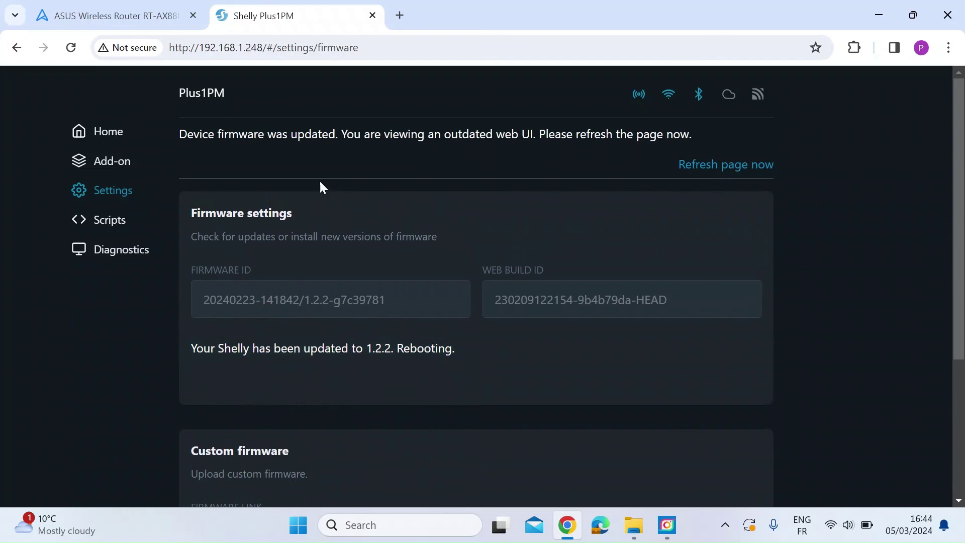
{"action": "left_click", "coordinate": [106, 133]}
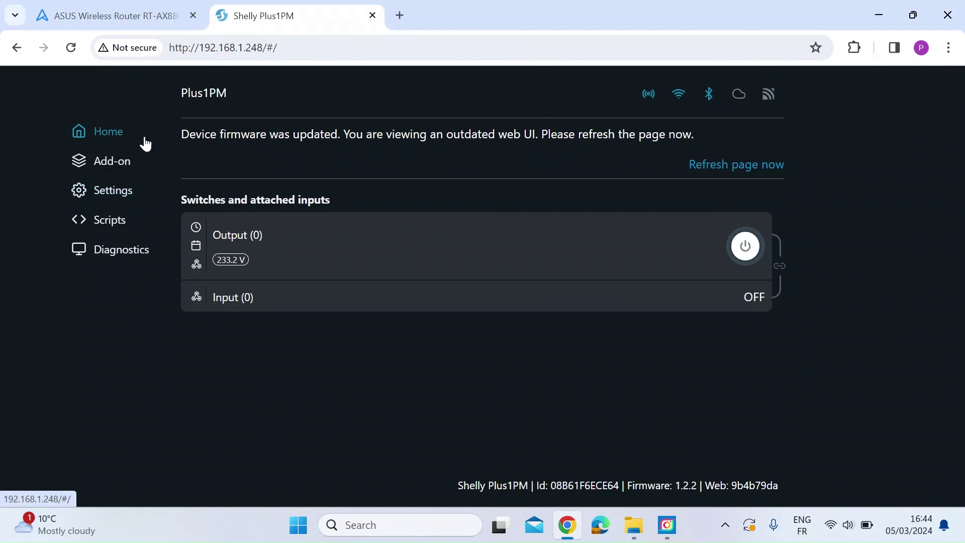